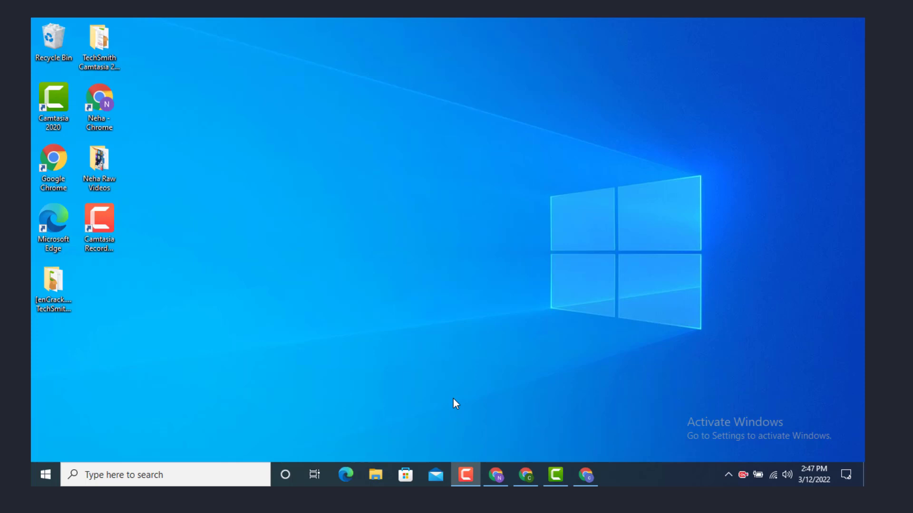
- Search Google for Genshin Impact and open the game's official website
left_click(536, 475)
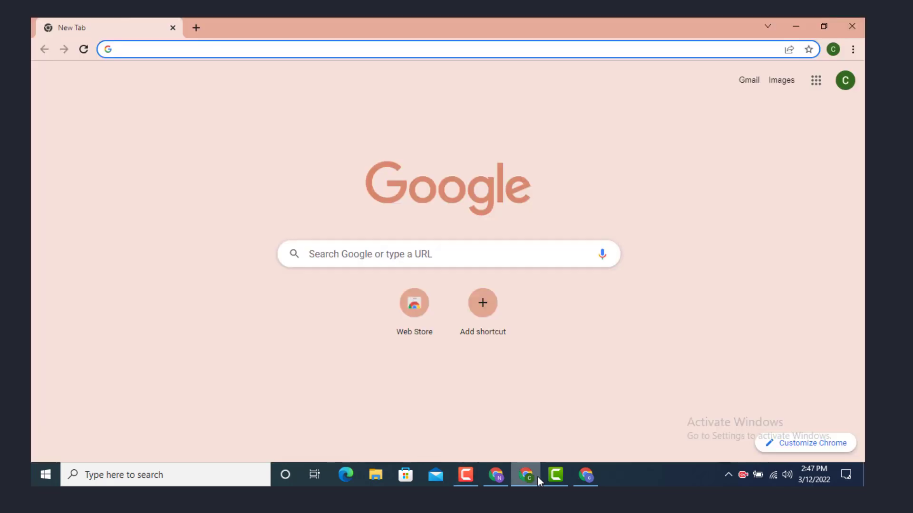
left_click(488, 46)
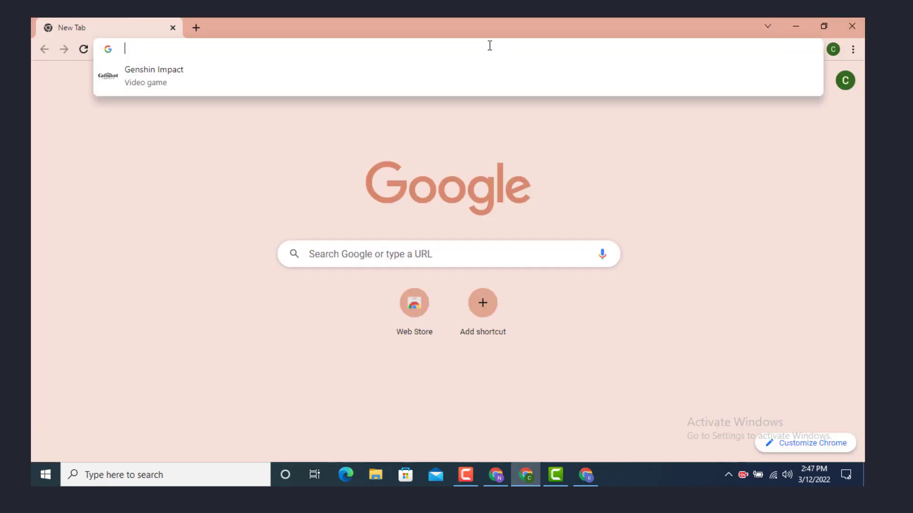
left_click(404, 81)
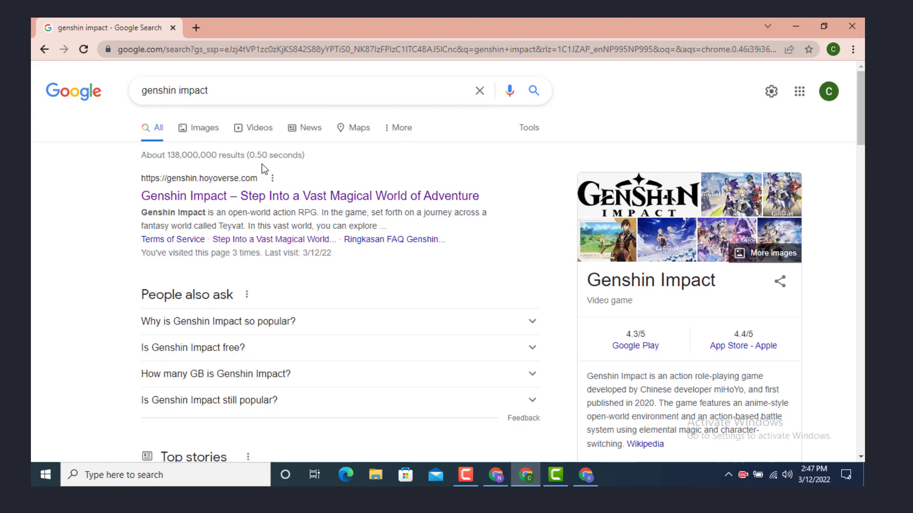
left_click(194, 204)
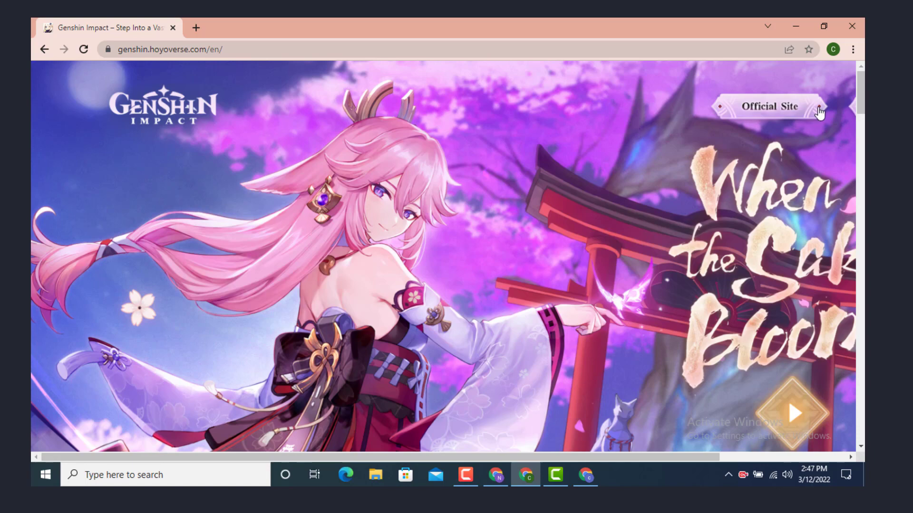
- Open the HoYoverse Account login page via Account in the site's username menu
left_click(768, 108)
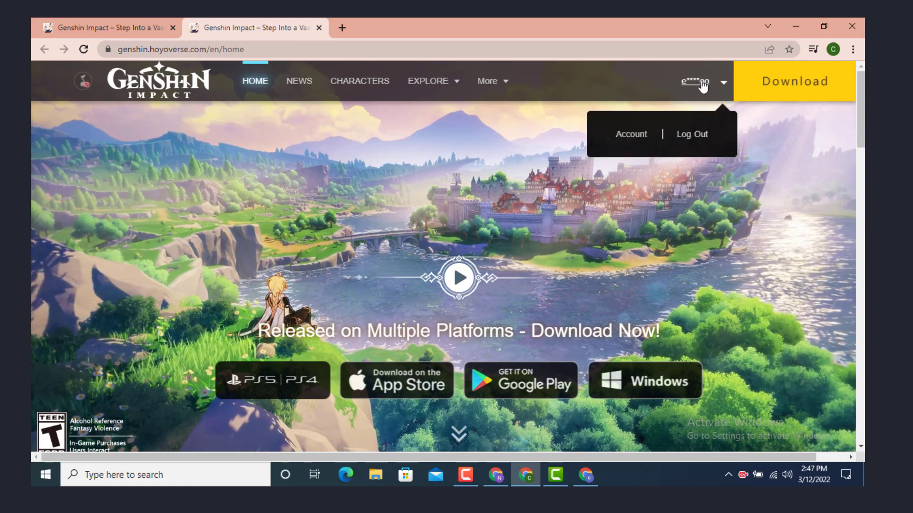
mouse_move(703, 81)
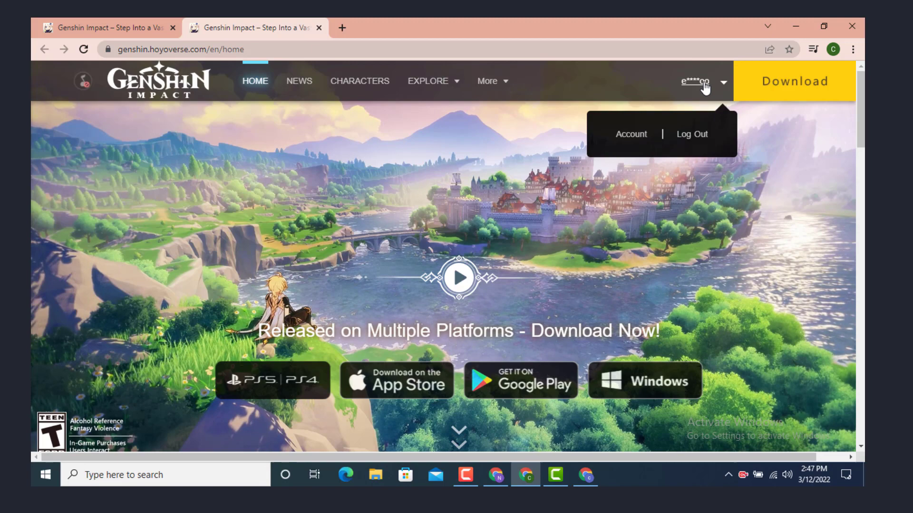
left_click(634, 134)
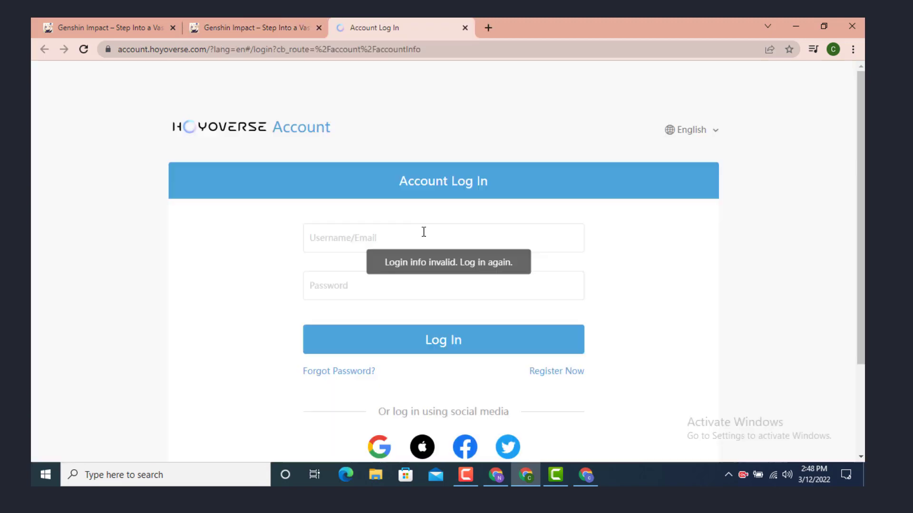
- Submit the HoYoverse login with the autofilled saved username and password
left_click(397, 241)
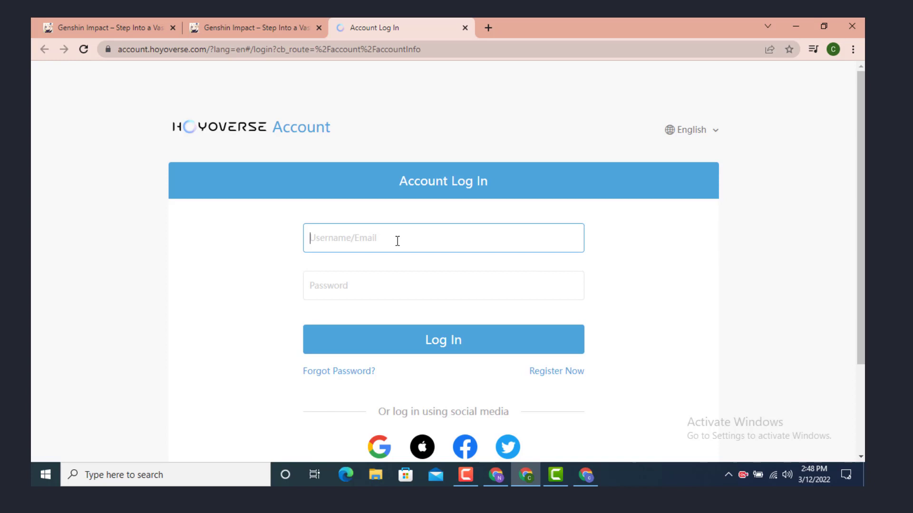
left_click(413, 265)
left_click(431, 341)
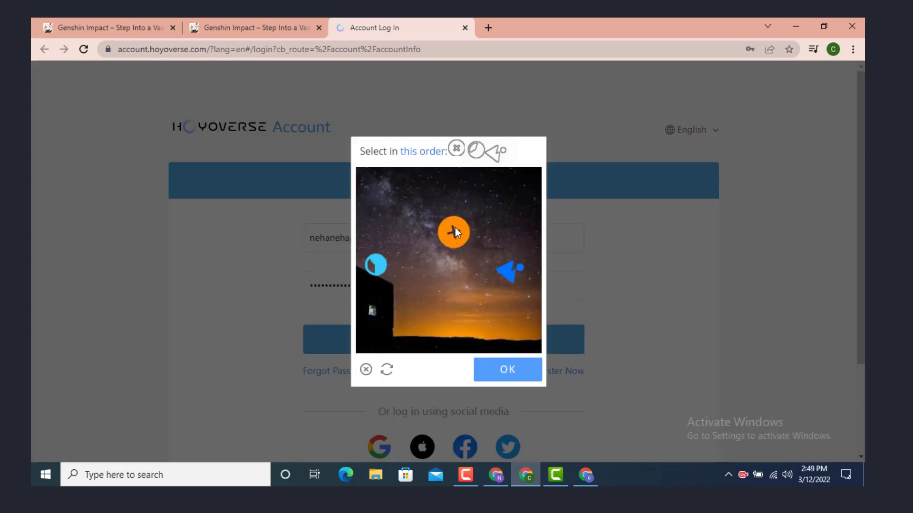
- Solve the three-icon picture puzzle and confirm it to finish signing in
left_click(454, 228)
left_click(376, 265)
left_click(507, 266)
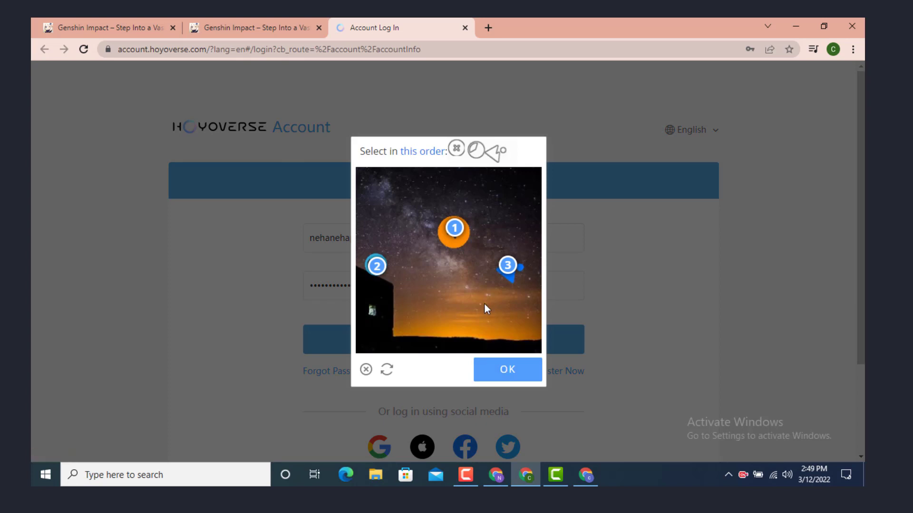
left_click(504, 368)
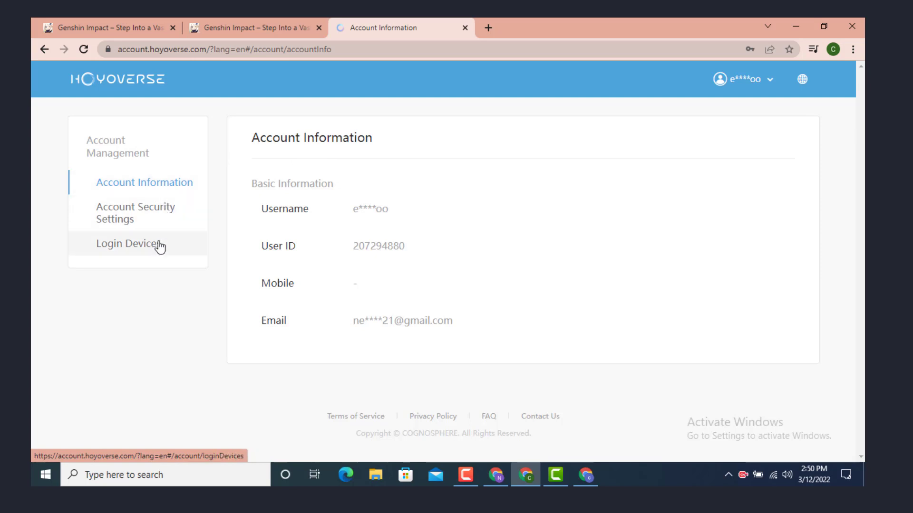
- Go to Account Security Settings and choose Modify Link on the Email row
left_click(150, 219)
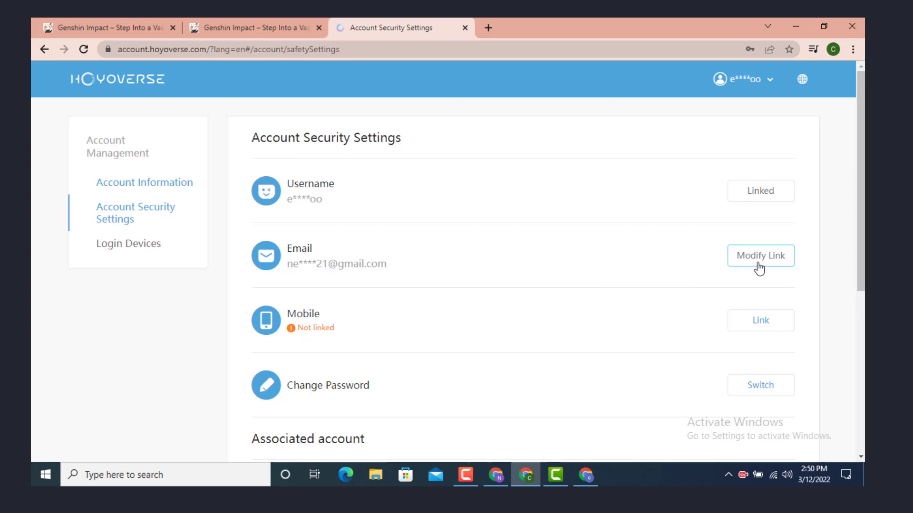
left_click(758, 268)
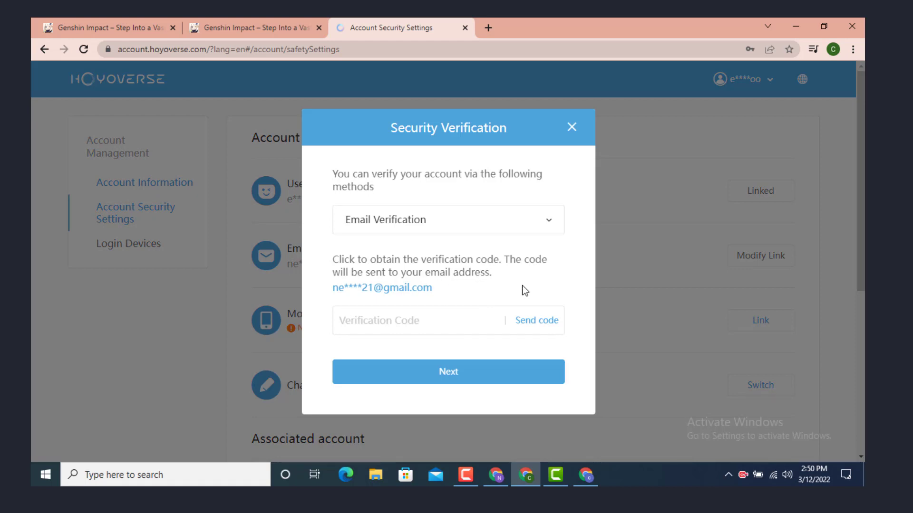
- Get a code for the current email, paste it from Gmail, and submit
left_click(532, 327)
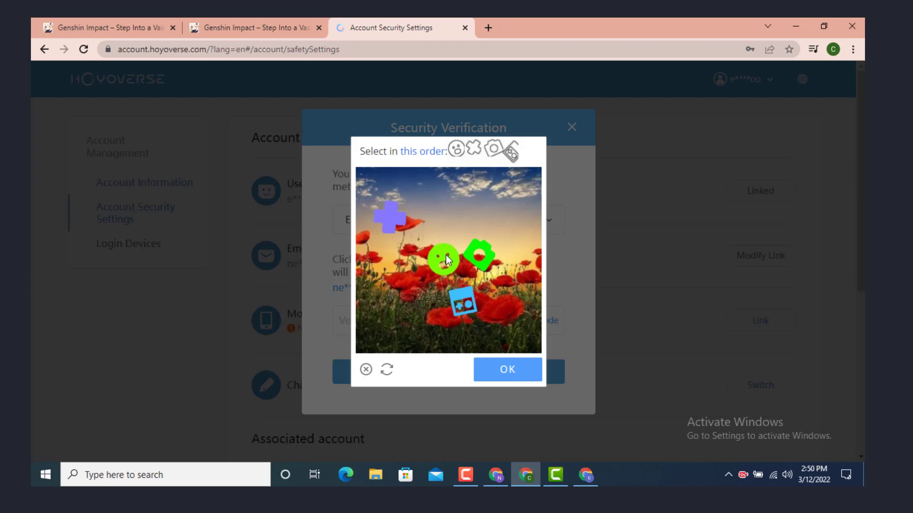
left_click(507, 368)
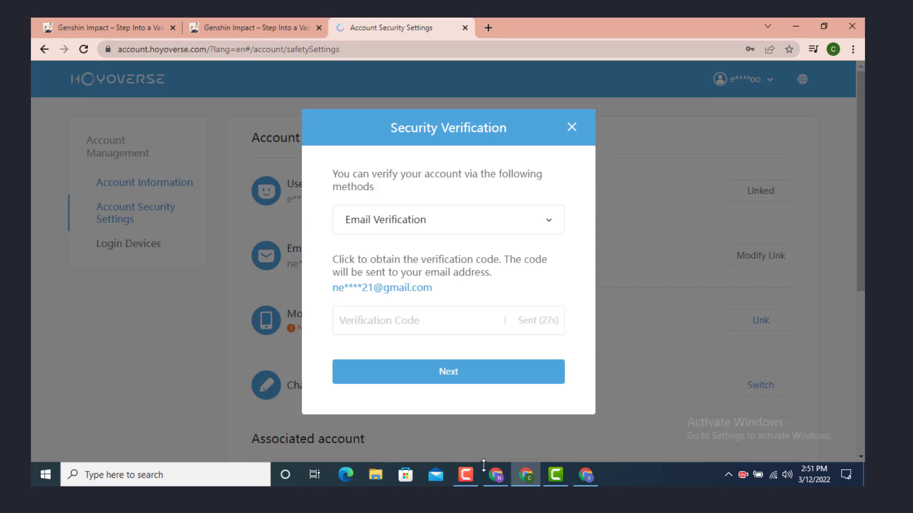
left_click(495, 476)
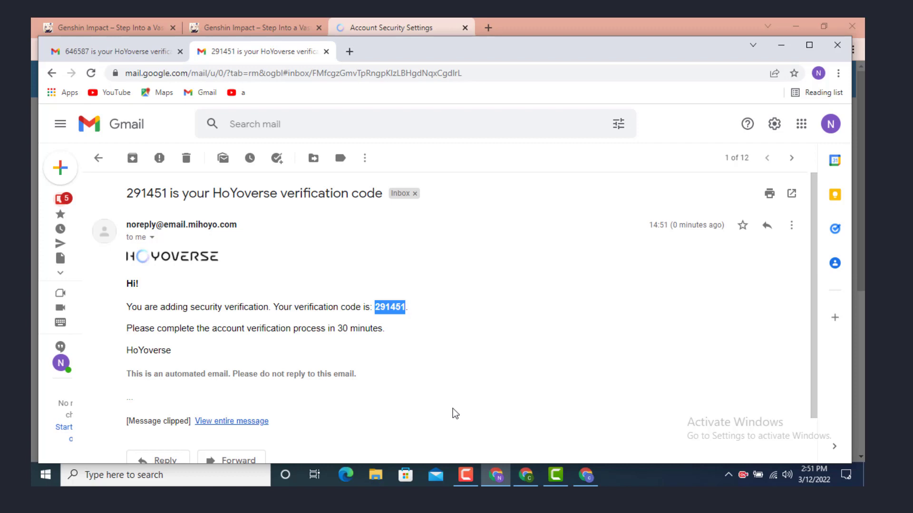
left_click(525, 476)
left_click(412, 331)
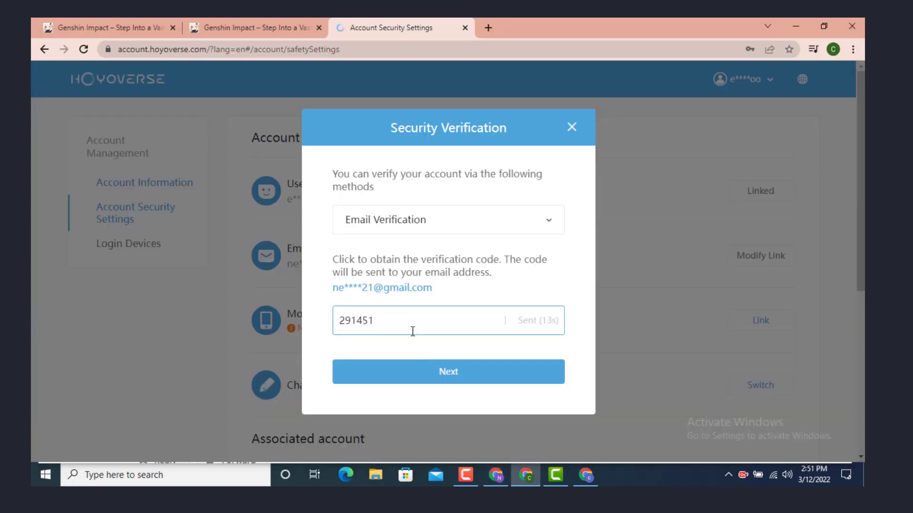
left_click(439, 378)
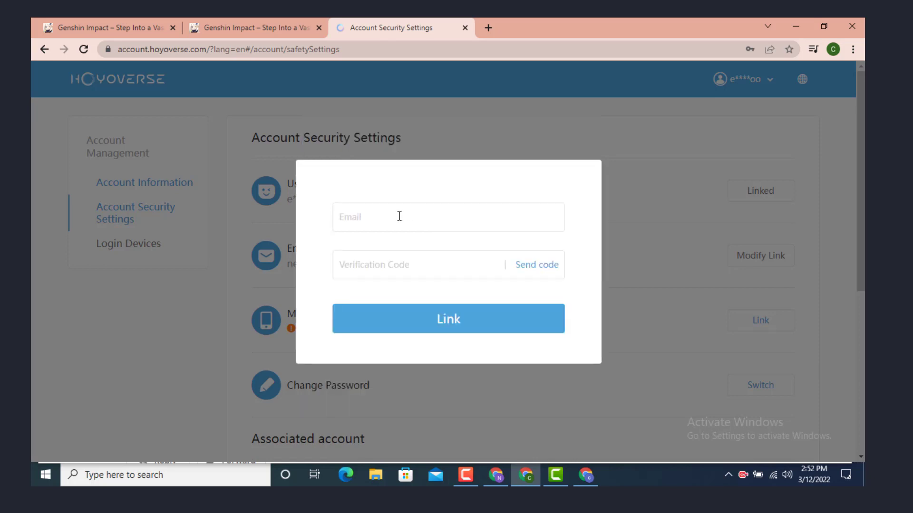
- Paste the new Gmail address and send a verification code to it
left_click(399, 217)
key("ctrl+v")
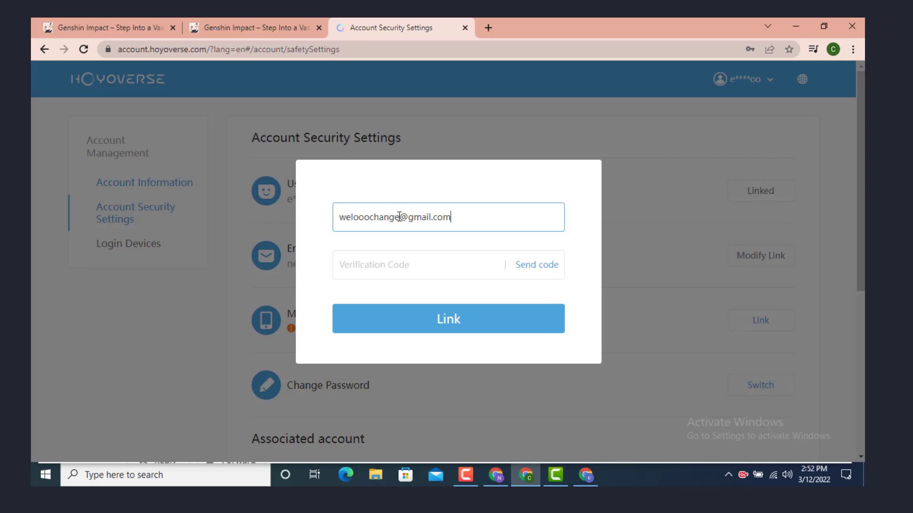
left_click(534, 269)
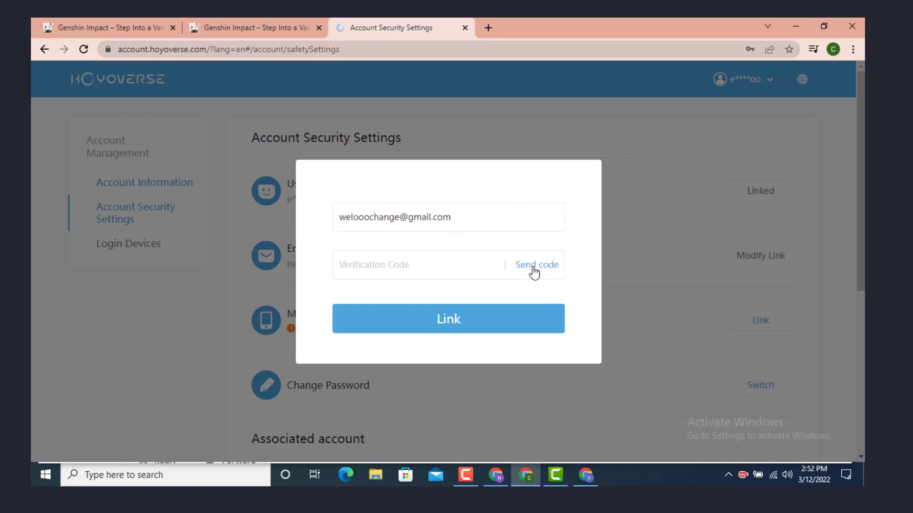
mouse_move(364, 217)
left_mouse_down()
mouse_move(339, 220)
mouse_move(394, 221)
left_mouse_up()
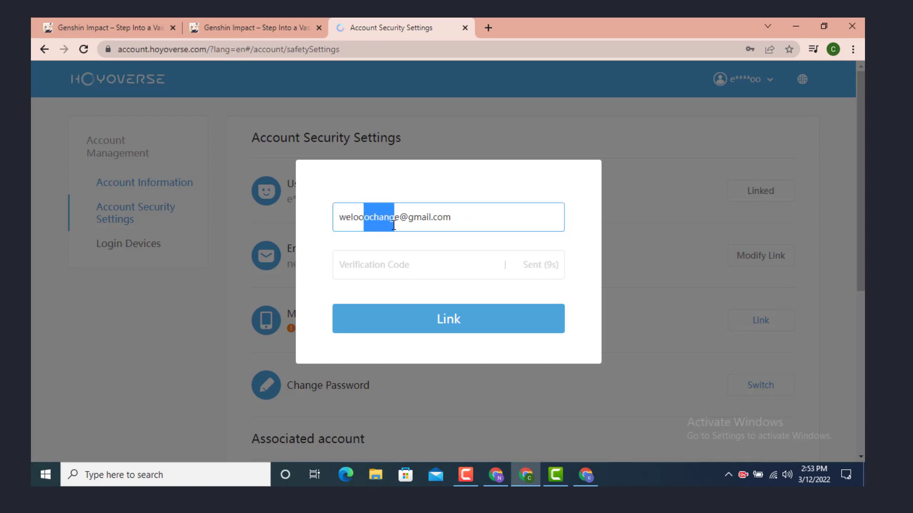
- Copy the new mailbox's code from Gmail into the Verification Code field
left_click(587, 477)
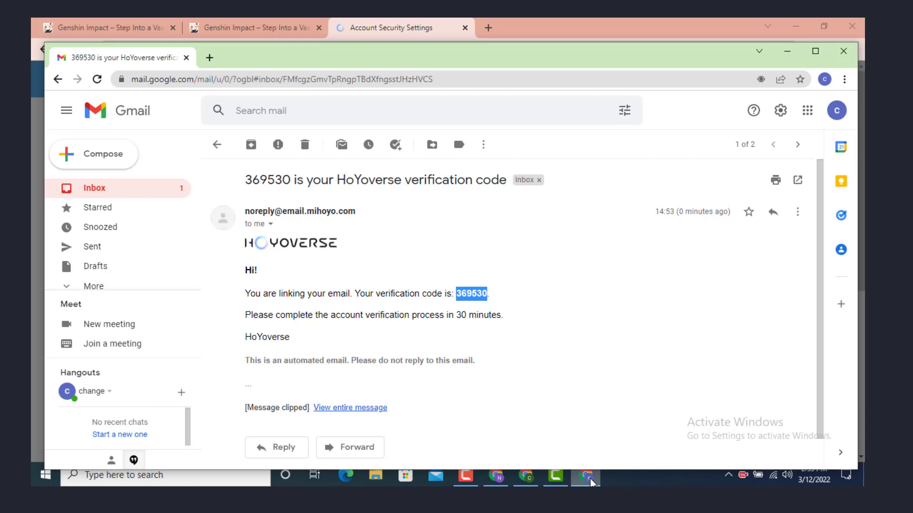
left_click(538, 476)
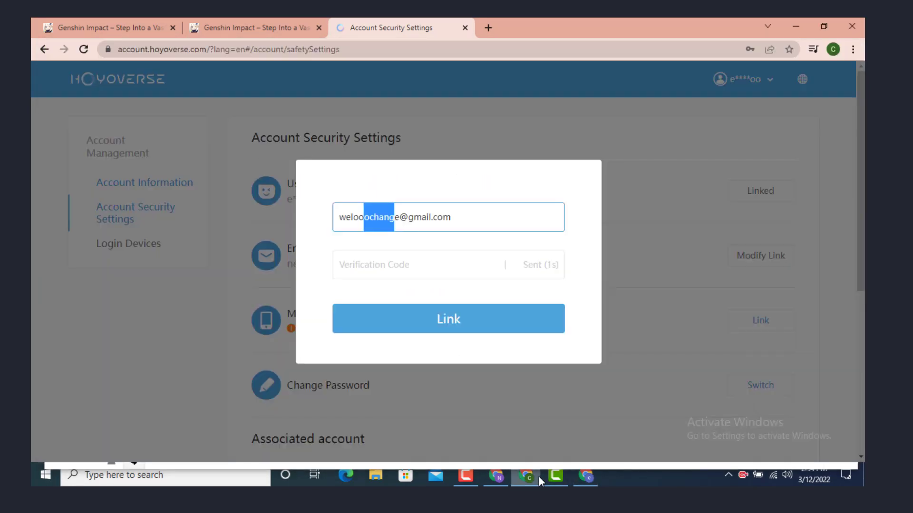
left_click(367, 267)
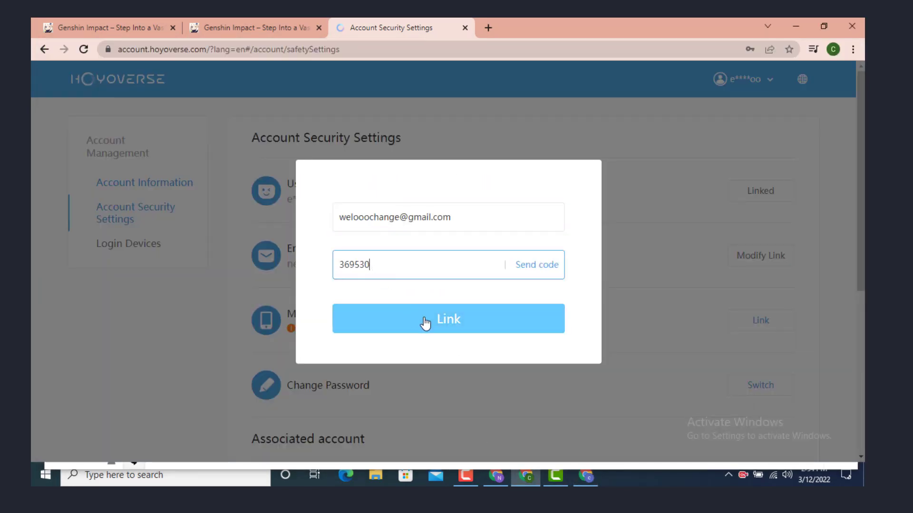
left_click(426, 323)
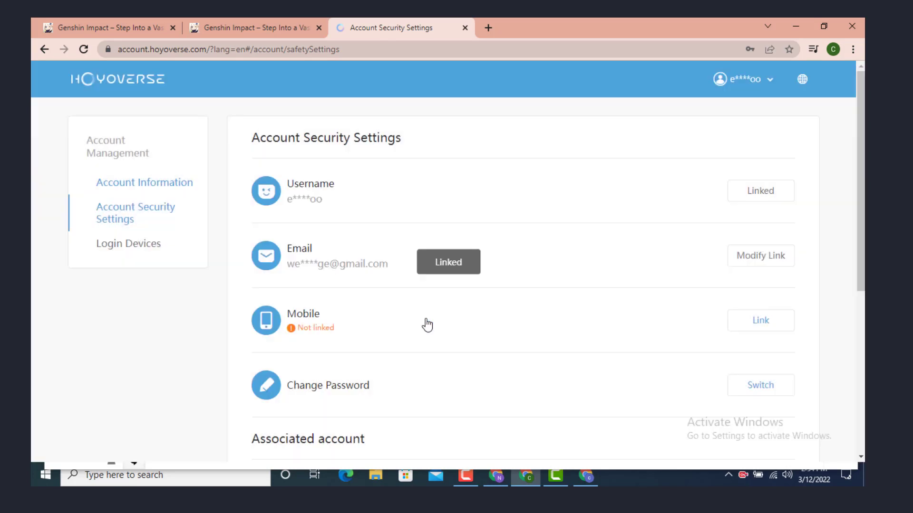